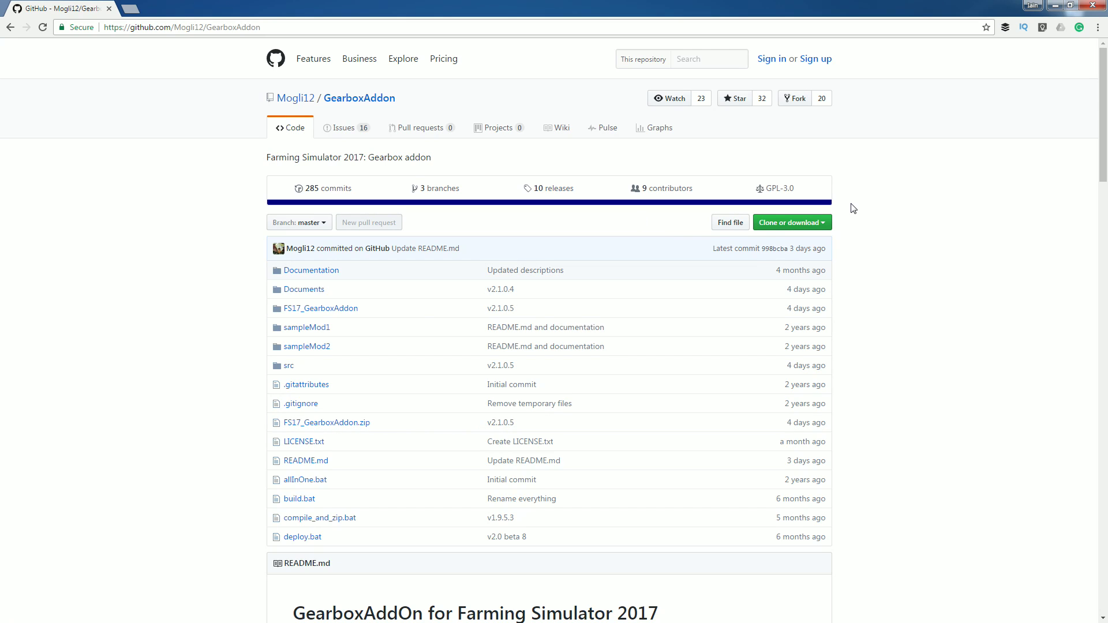
# - Download GearboxAddon as a ZIP and select the GearboxAddon-master archive in Downloads
pyautogui.click(810, 224)
pyautogui.click(782, 315)
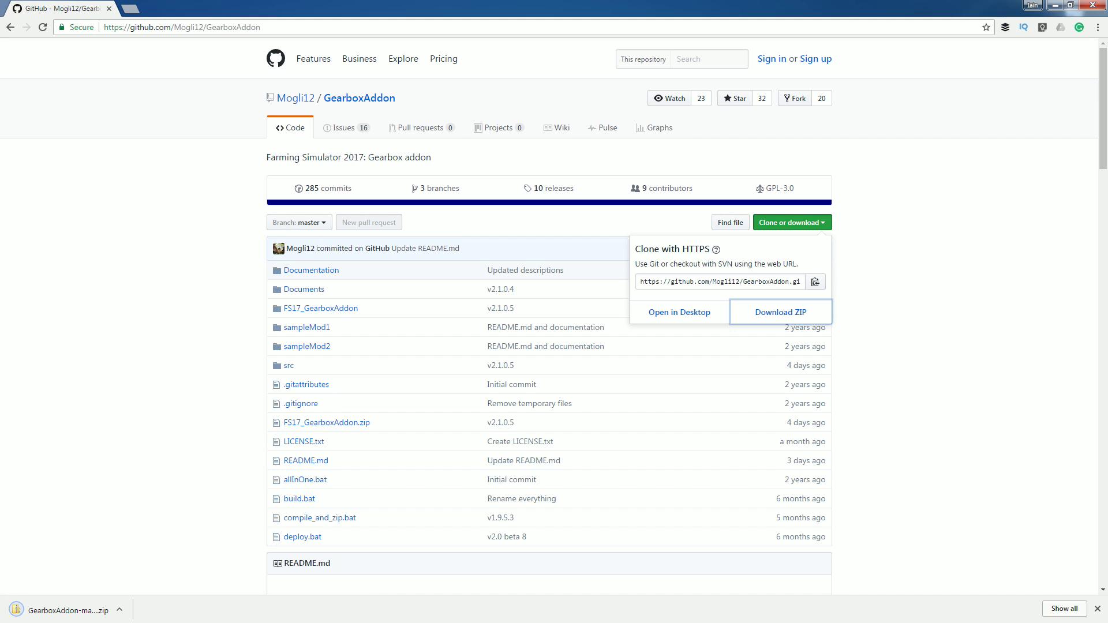
pyautogui.click(205, 77)
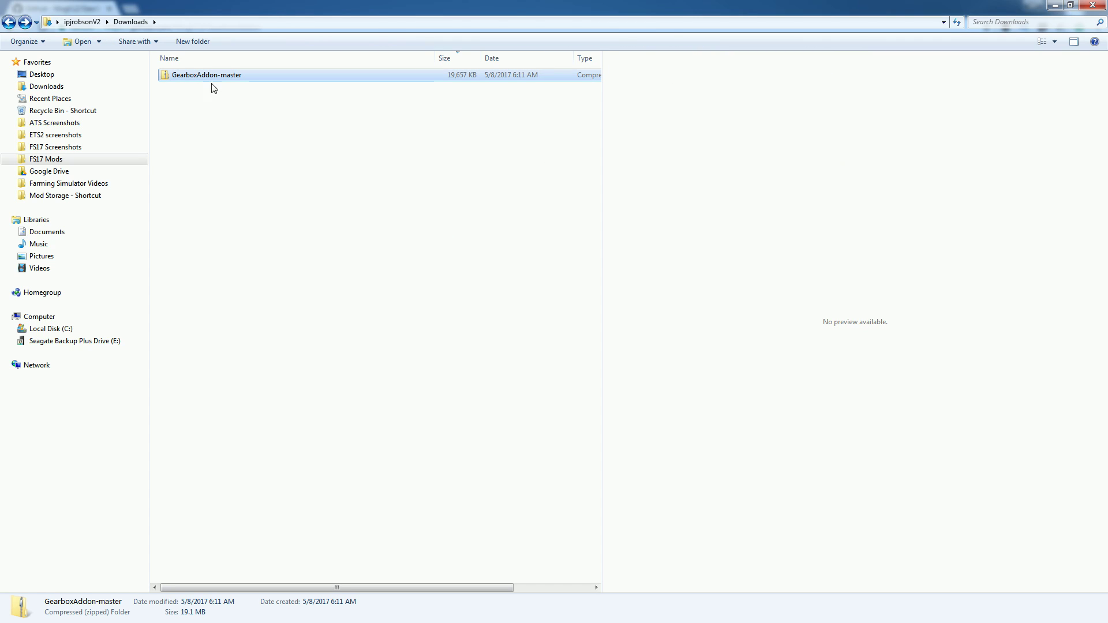
# - Extract GearboxAddon-master.zip with Extract All into a GearboxAddon-master folder
pyautogui.rightClick(262, 80)
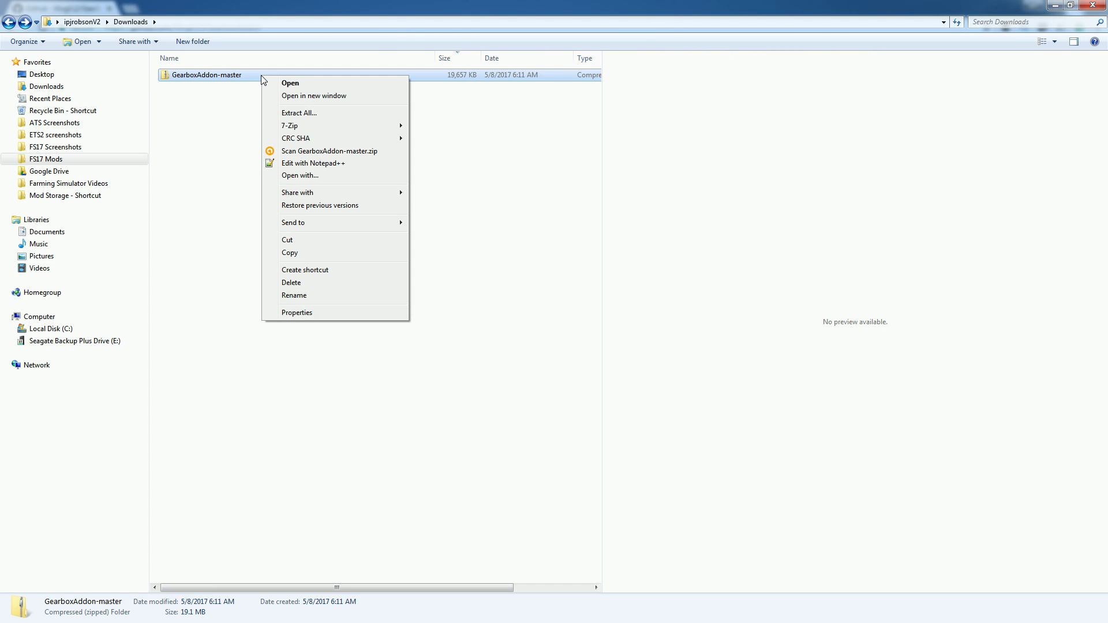
pyautogui.click(326, 115)
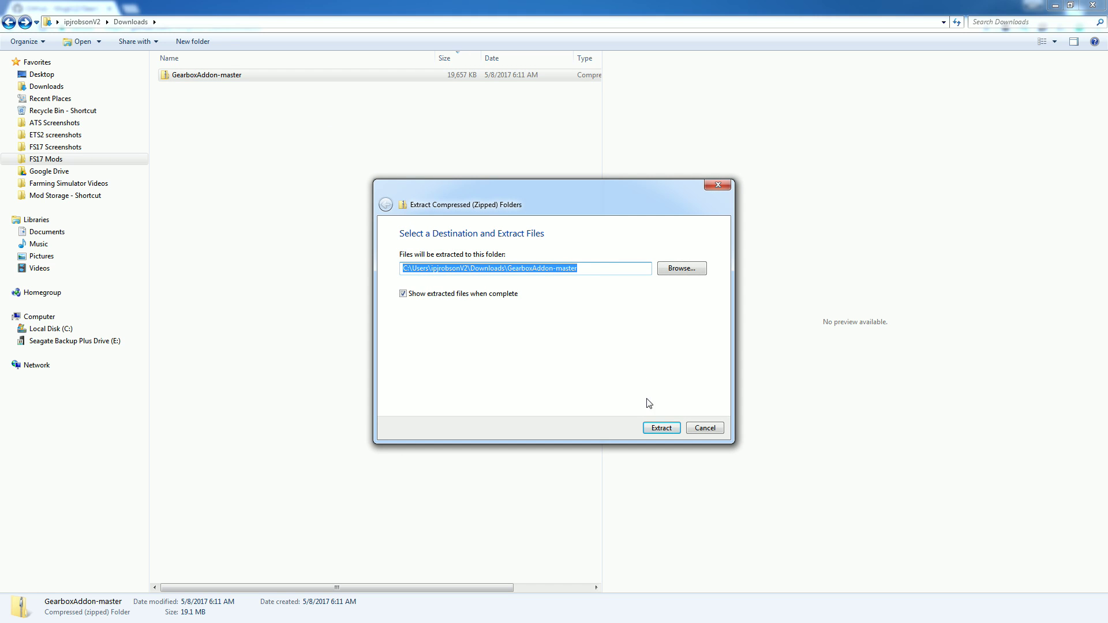
pyautogui.click(663, 428)
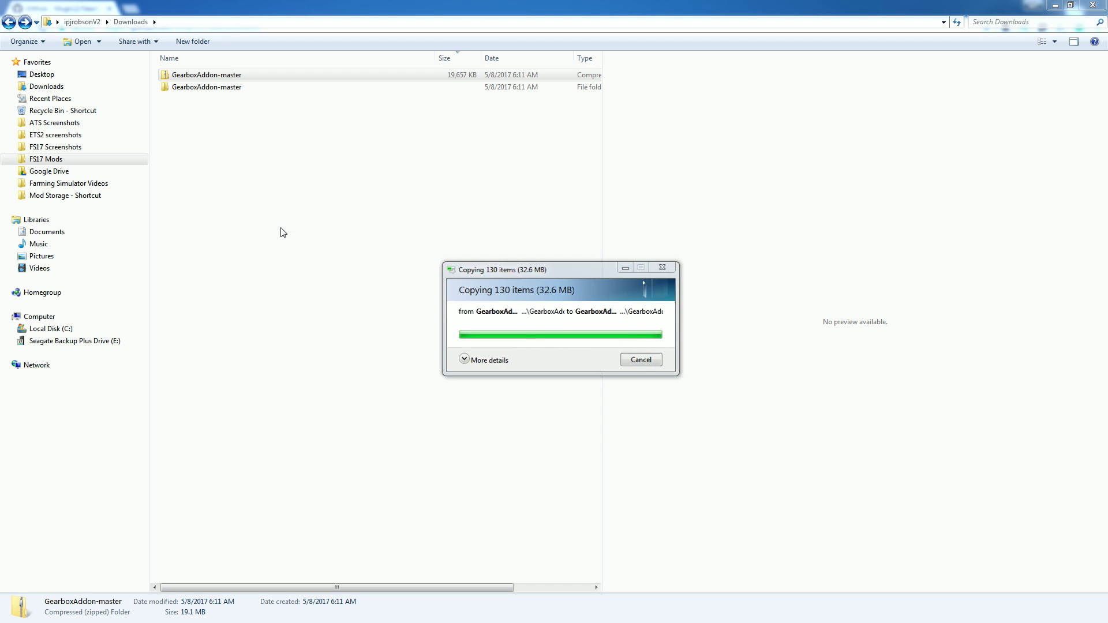
# - Maximise the extracted window, widen the file list, and open the inner GearboxAddon-master folder
pyautogui.moveTo(87, 53); pyautogui.dragTo(380, 5)
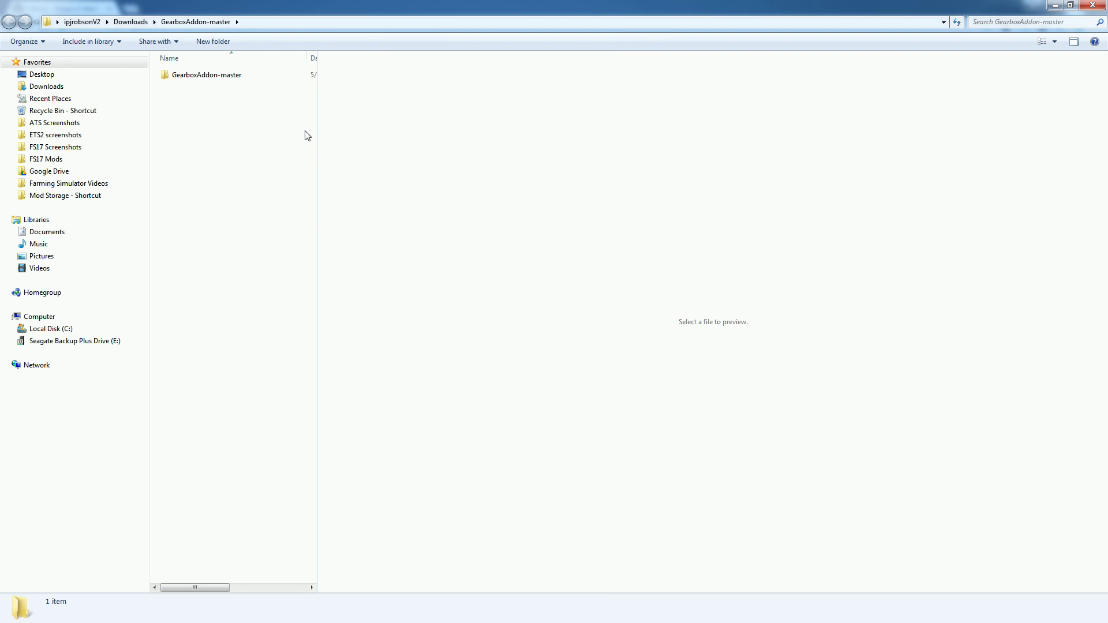
pyautogui.moveTo(317, 137); pyautogui.dragTo(617, 158)
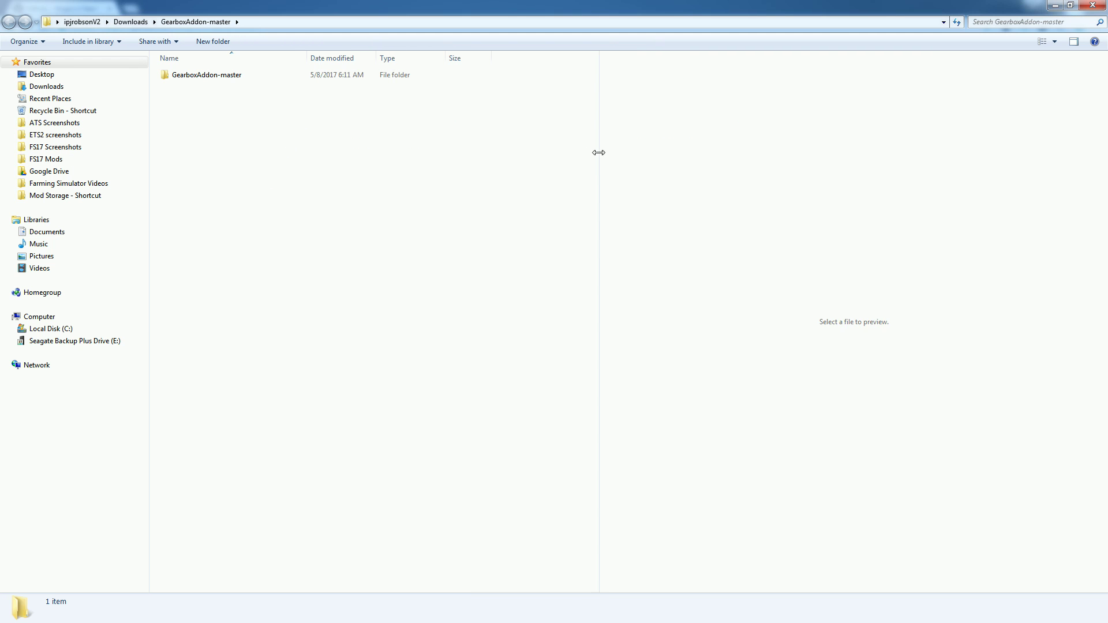
pyautogui.click(219, 77)
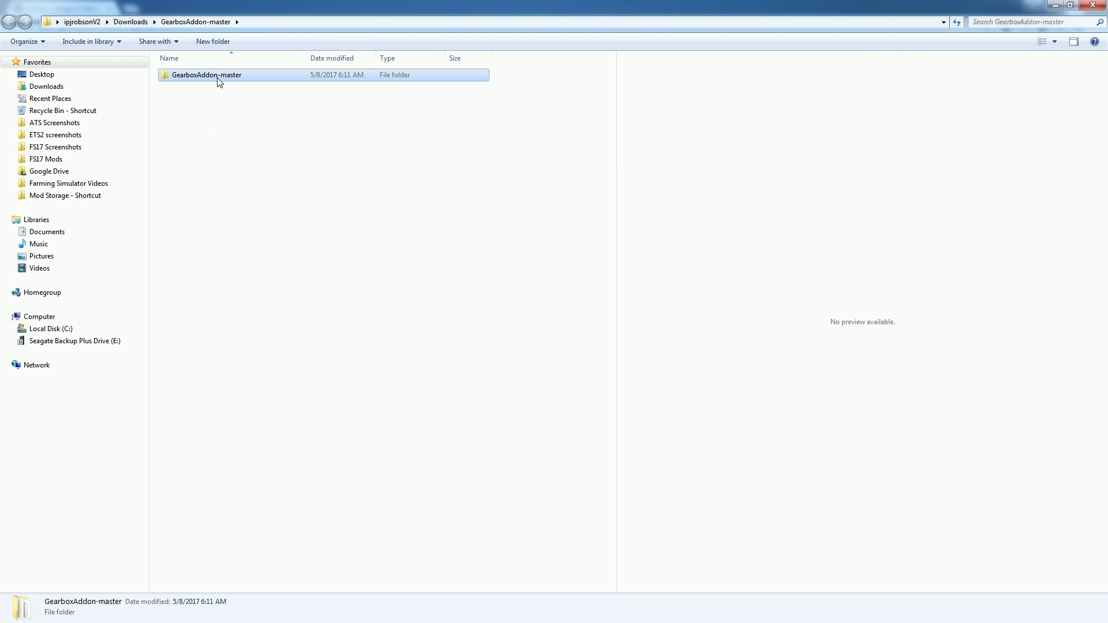
pyautogui.doubleClick(218, 78)
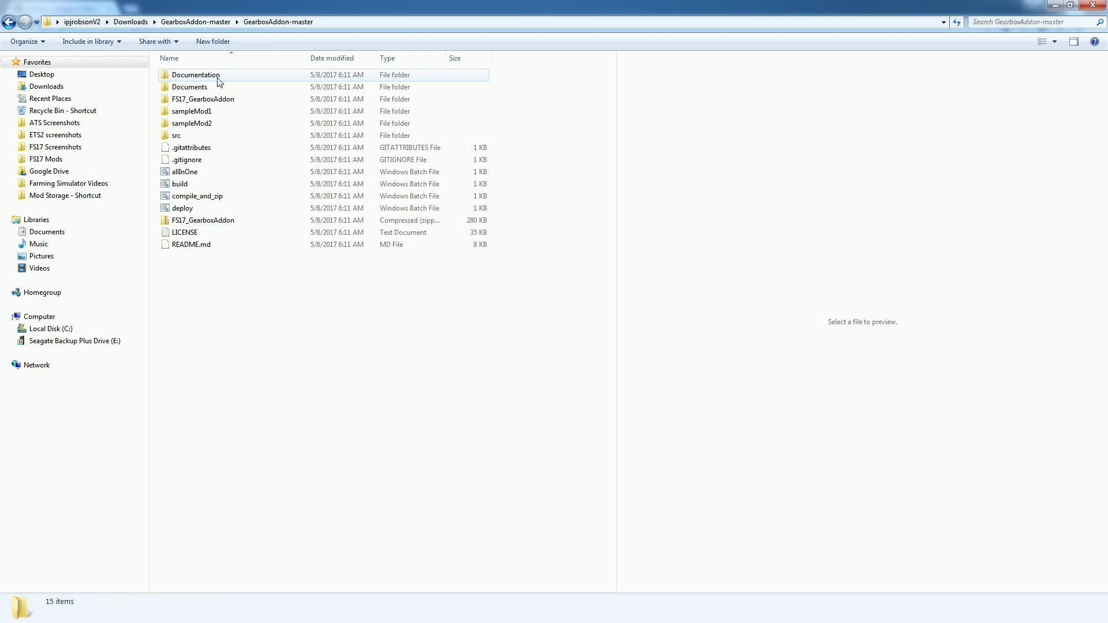
# - Cut the FS17_GearboxAddon.zip file
pyautogui.click(232, 220)
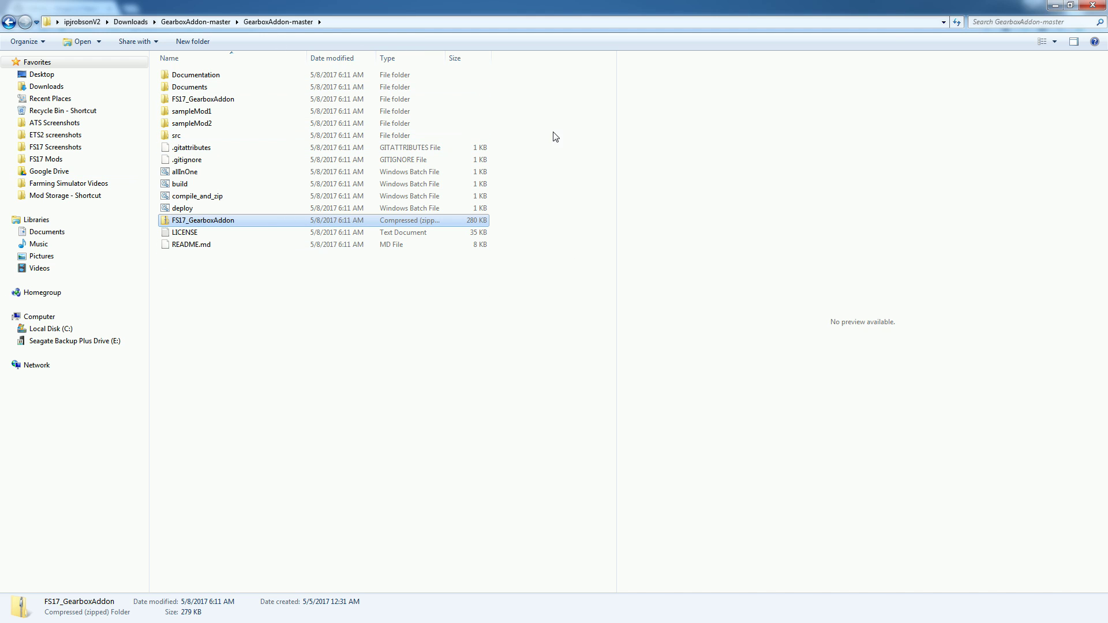
pyautogui.click(242, 231)
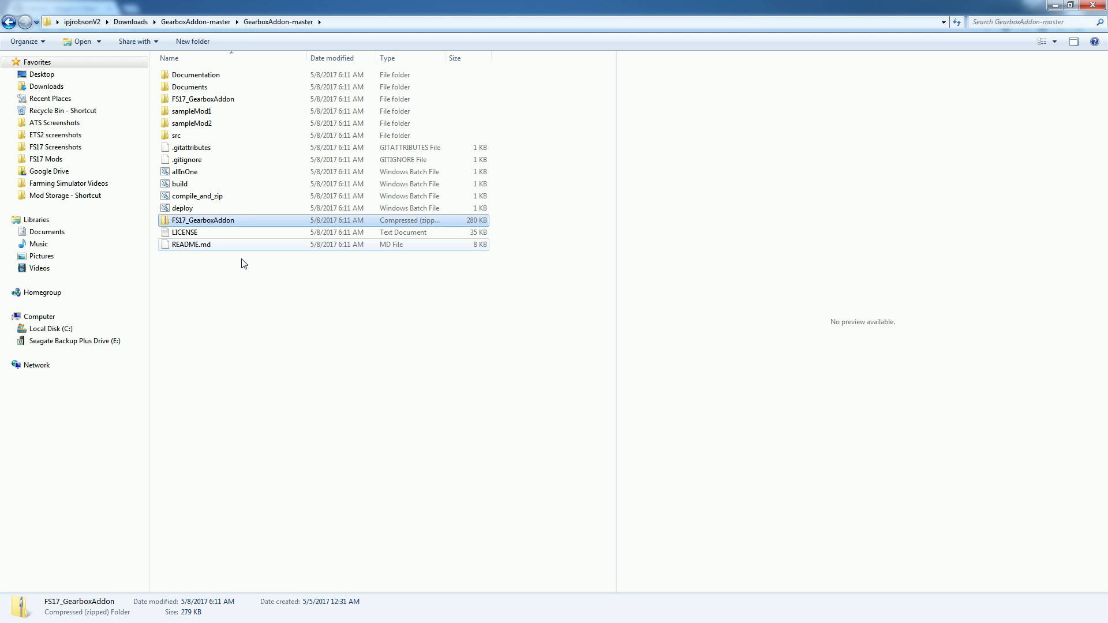
pyautogui.rightClick(233, 225)
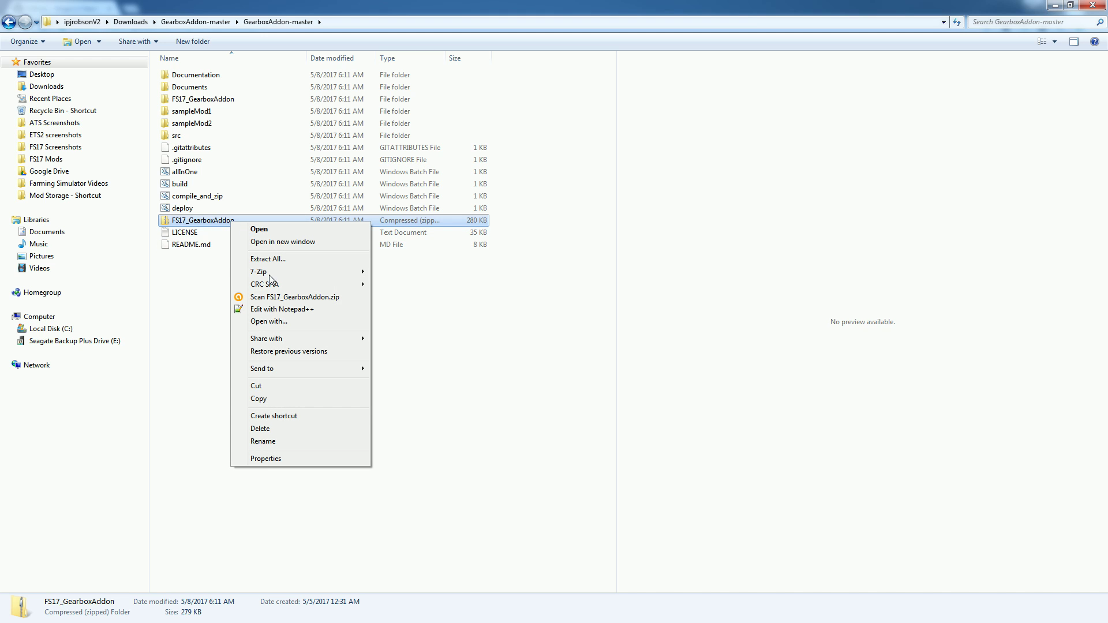
pyautogui.click(266, 387)
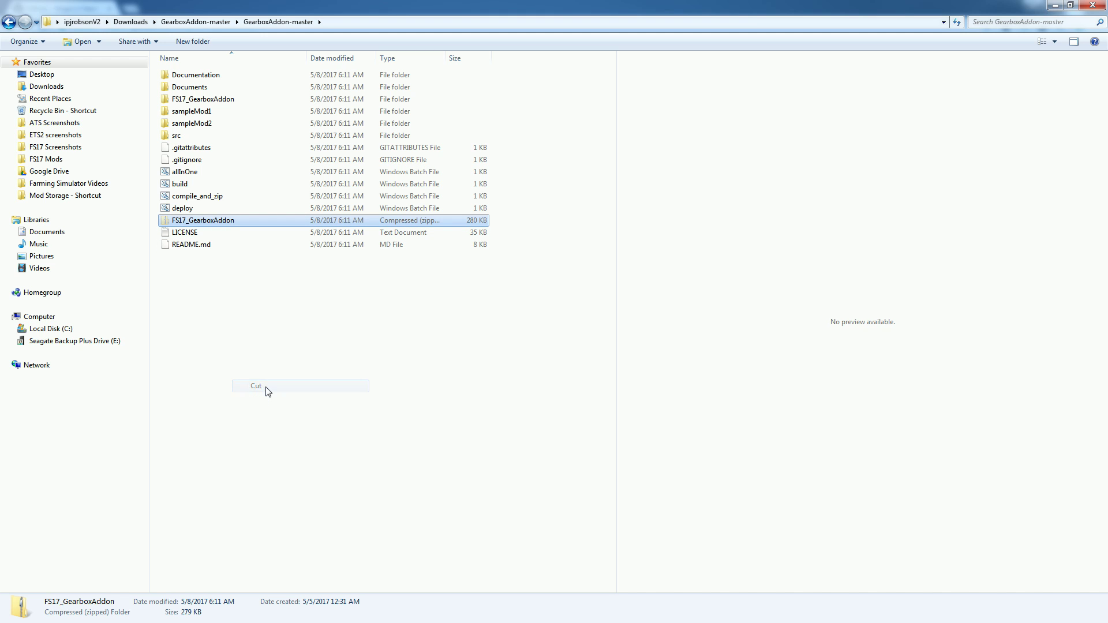
# - Paste FS17_GearboxAddon.zip into the FS17 Mods folder
pyautogui.click(38, 163)
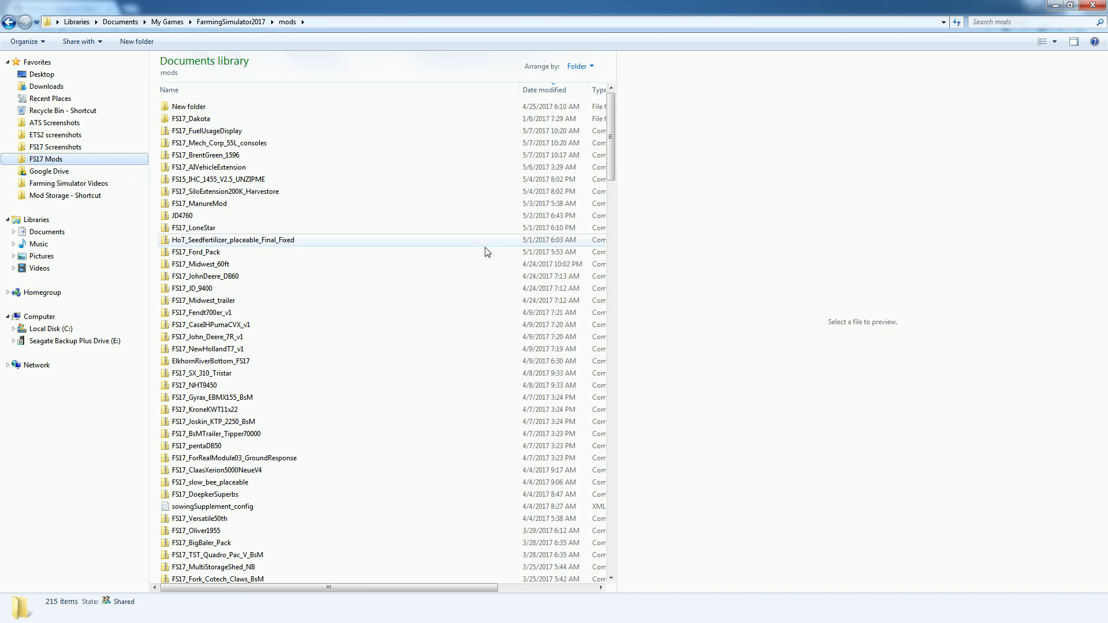
pyautogui.rightClick(394, 182)
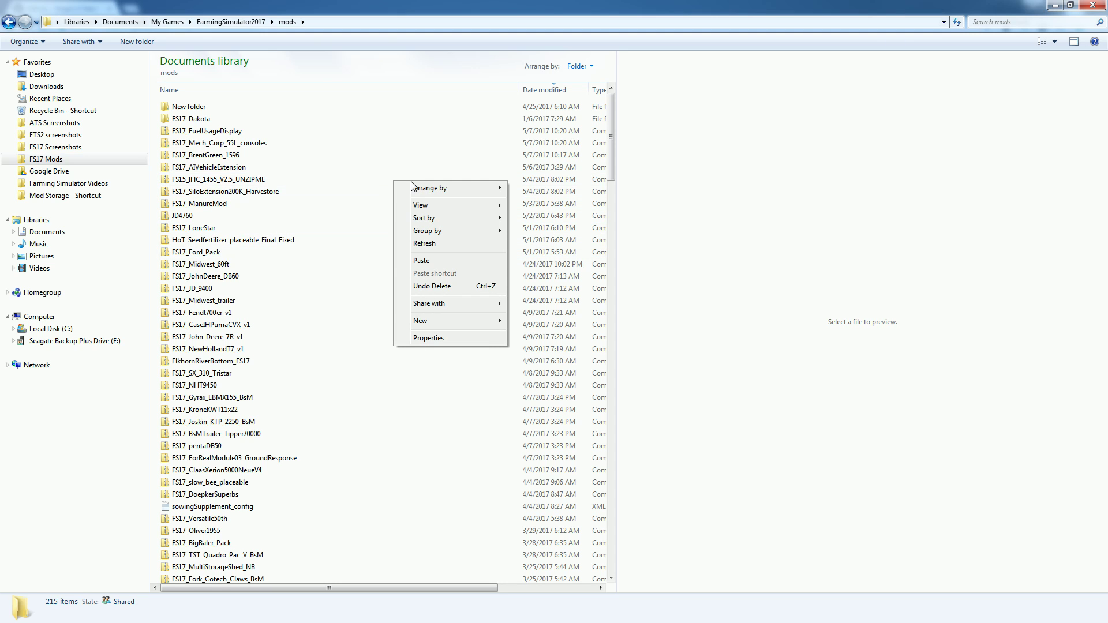
pyautogui.click(430, 264)
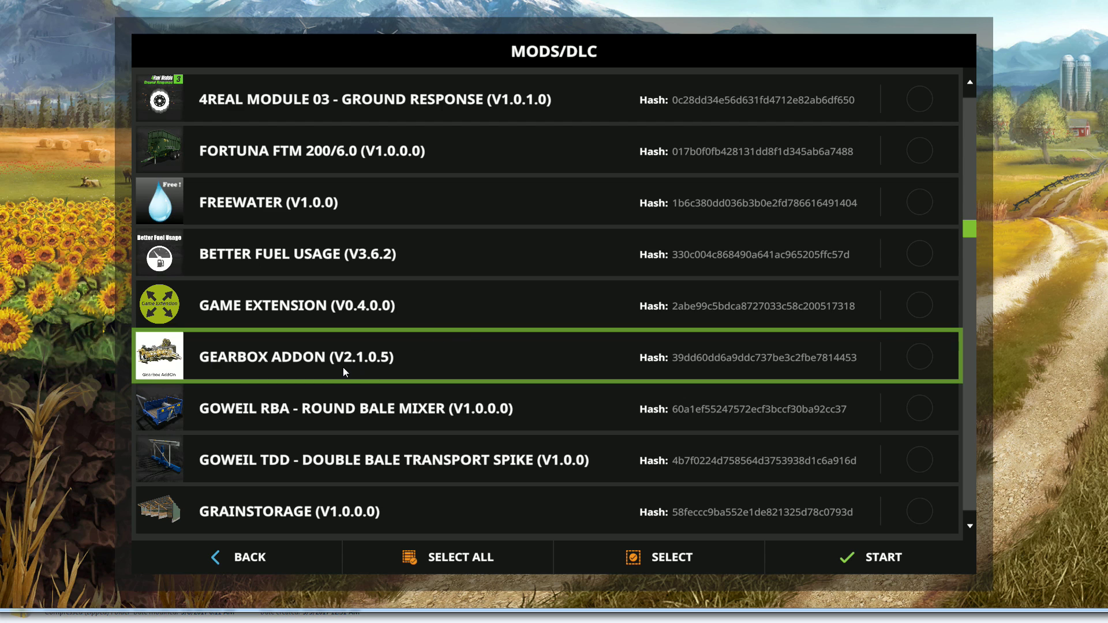
# - Tick GEARBOX ADDON (V2.1.0.5) in MODS/DLC and start the game
pyautogui.click(488, 368)
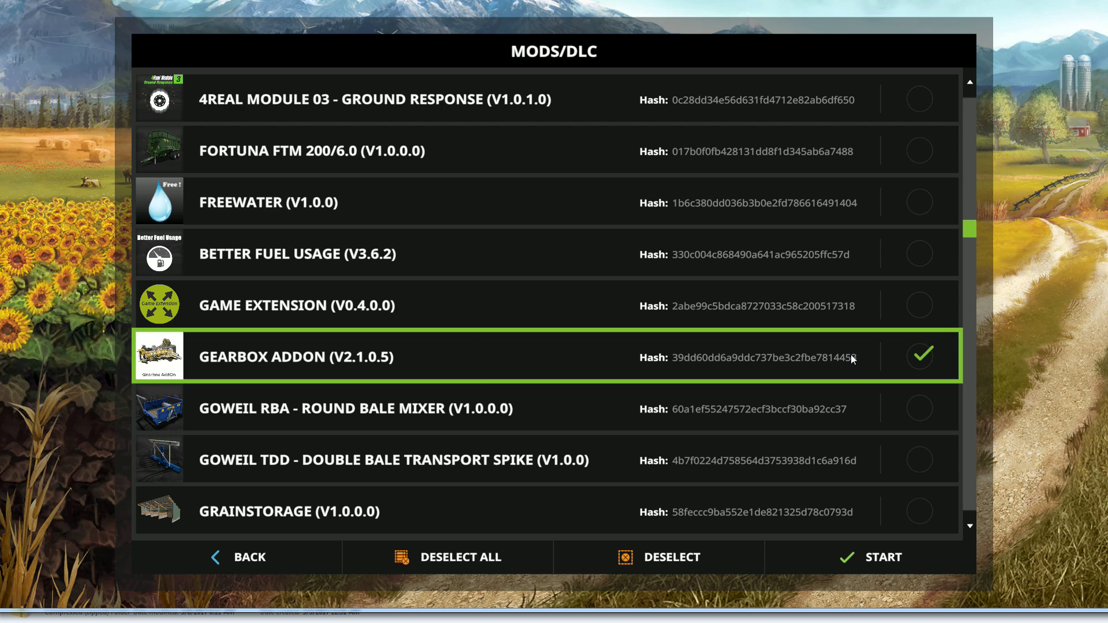
pyautogui.click(874, 554)
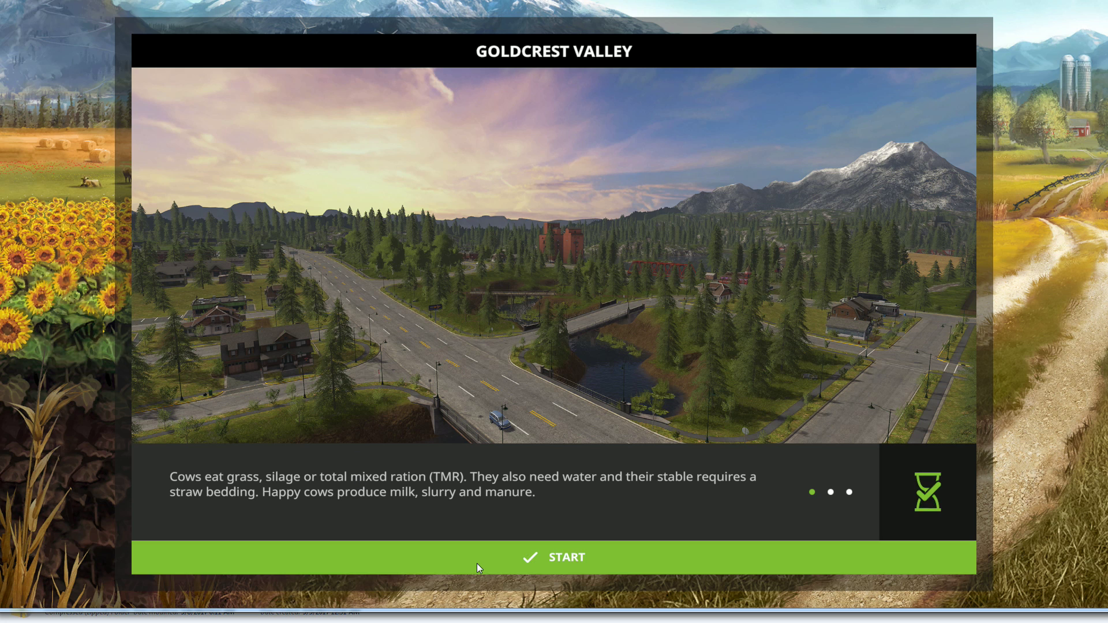
pyautogui.click(482, 561)
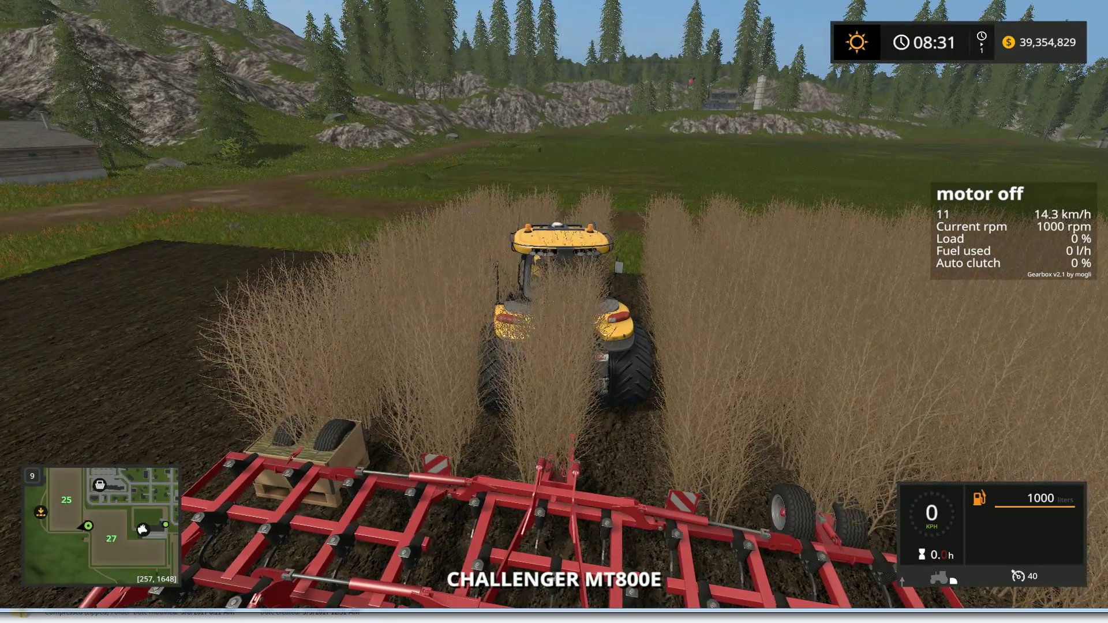
# - Leave the Challenger MT800E and walk toward the open field
pyautogui.press('e')
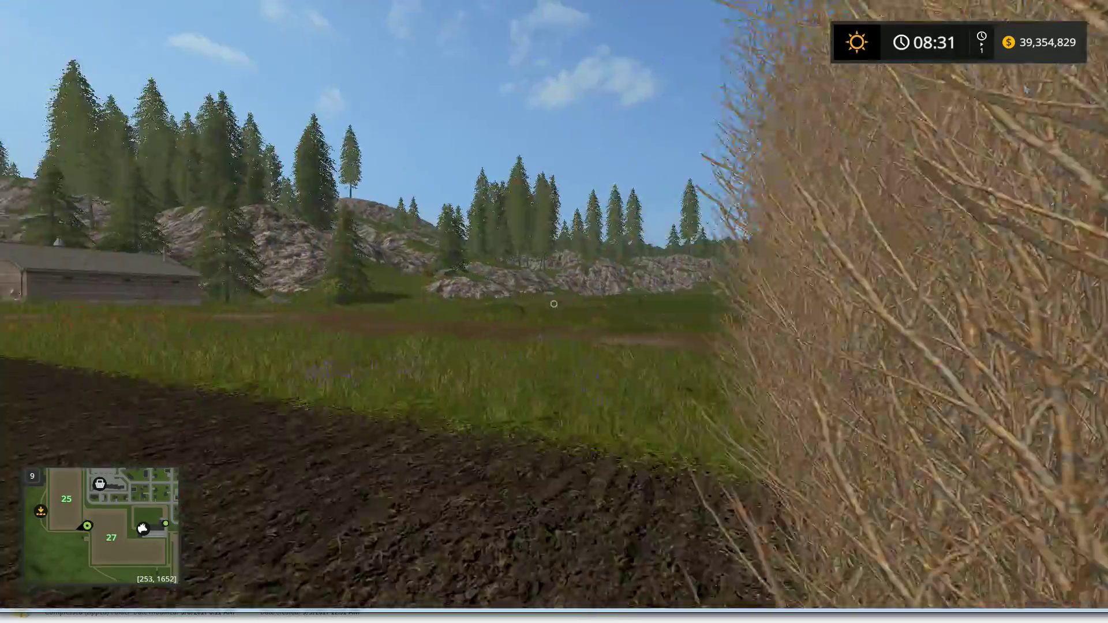
pyautogui.press('w')
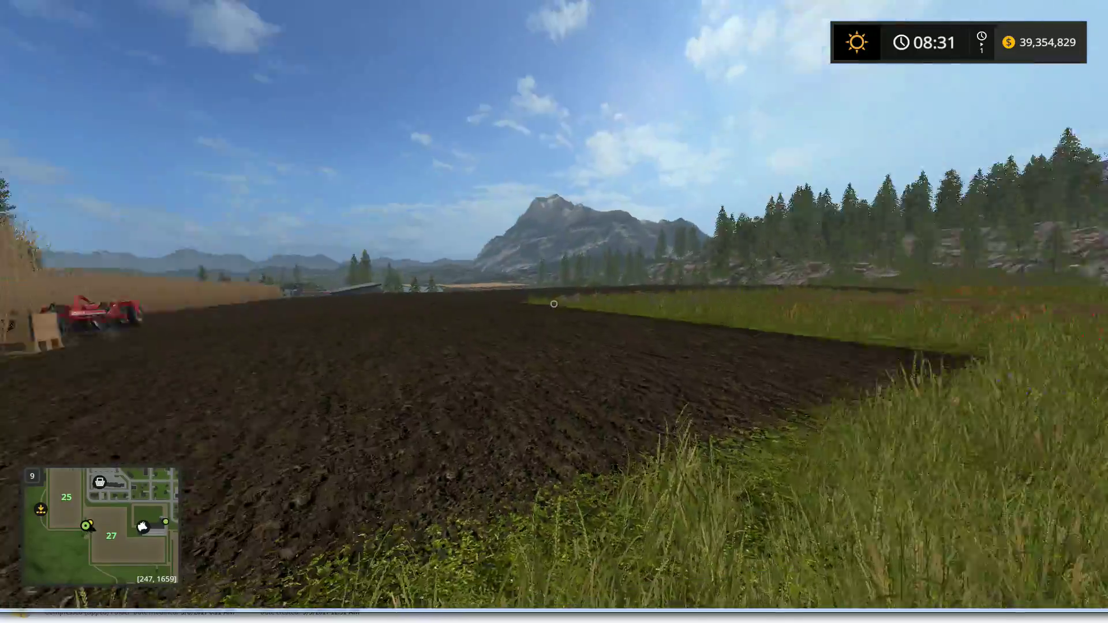